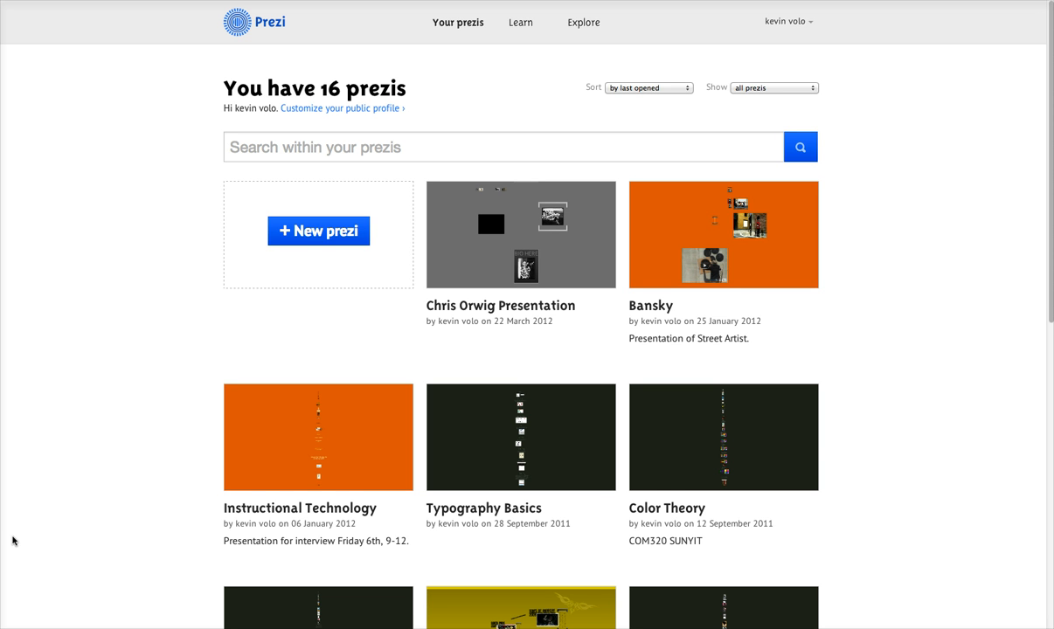
Create a new prezi titled "History of Comics", leaving its description empty.
scroll(335, 355, down, 3)
scroll(324, 369, up, 3)
scroll(319, 372, down, 5)
scroll(313, 394, up, 5)
click(302, 235)
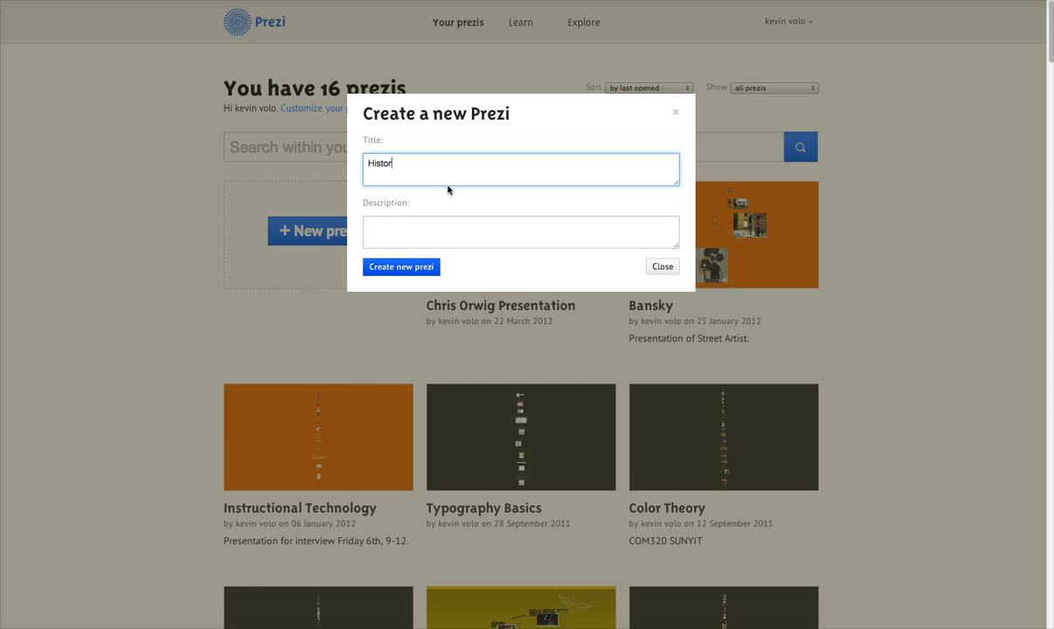
text(History of Comics)
click(403, 267)
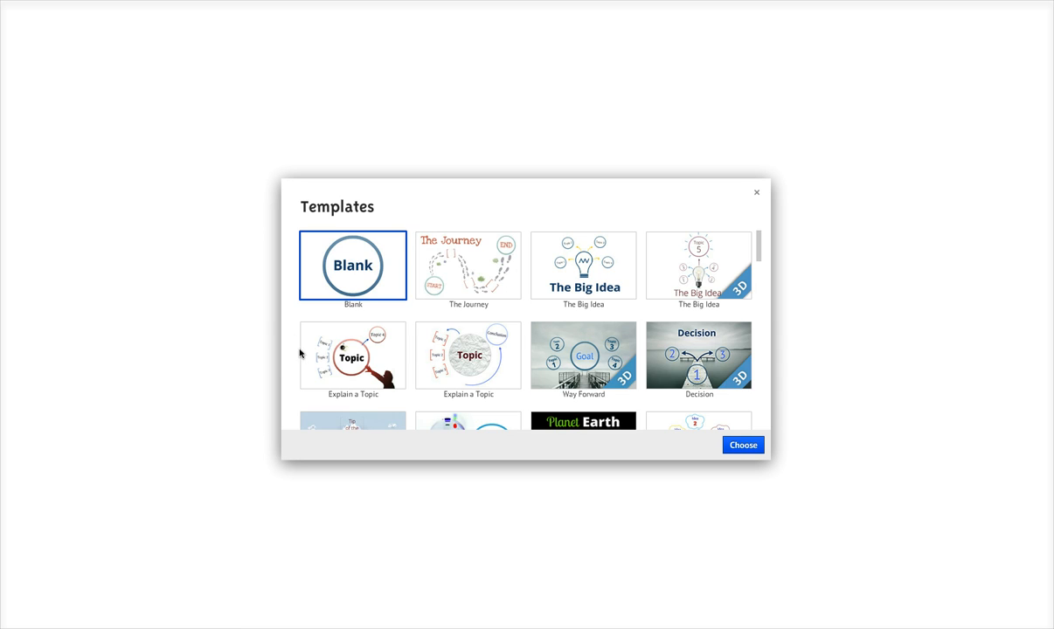
Look through the available templates and choose the Blank template for the new prezi.
scroll(411, 353, down, 10)
scroll(504, 352, up, 8)
scroll(505, 351, up, 2)
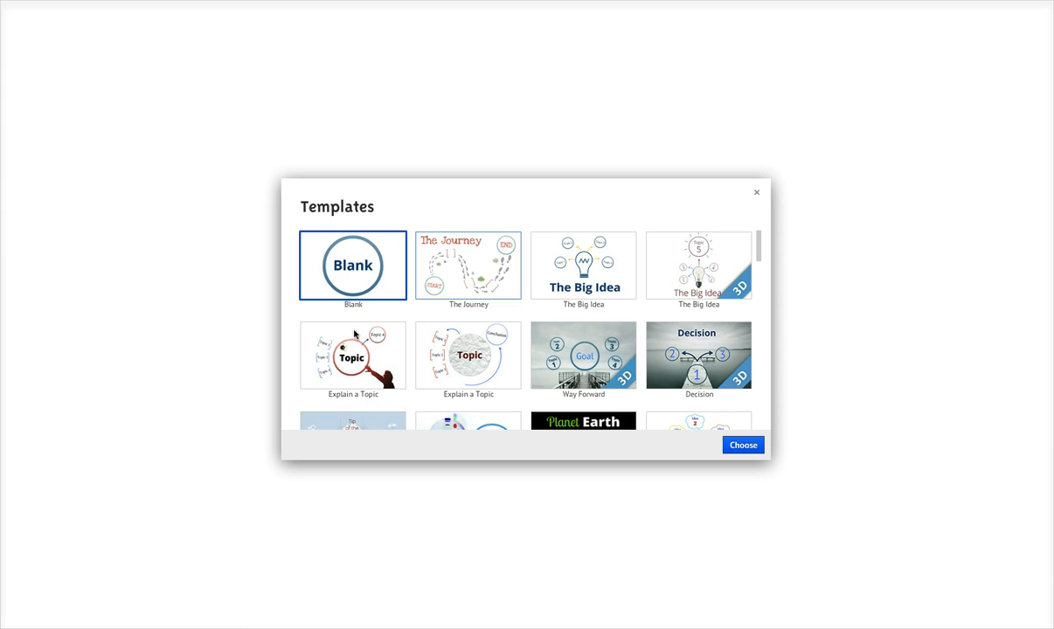
click(744, 446)
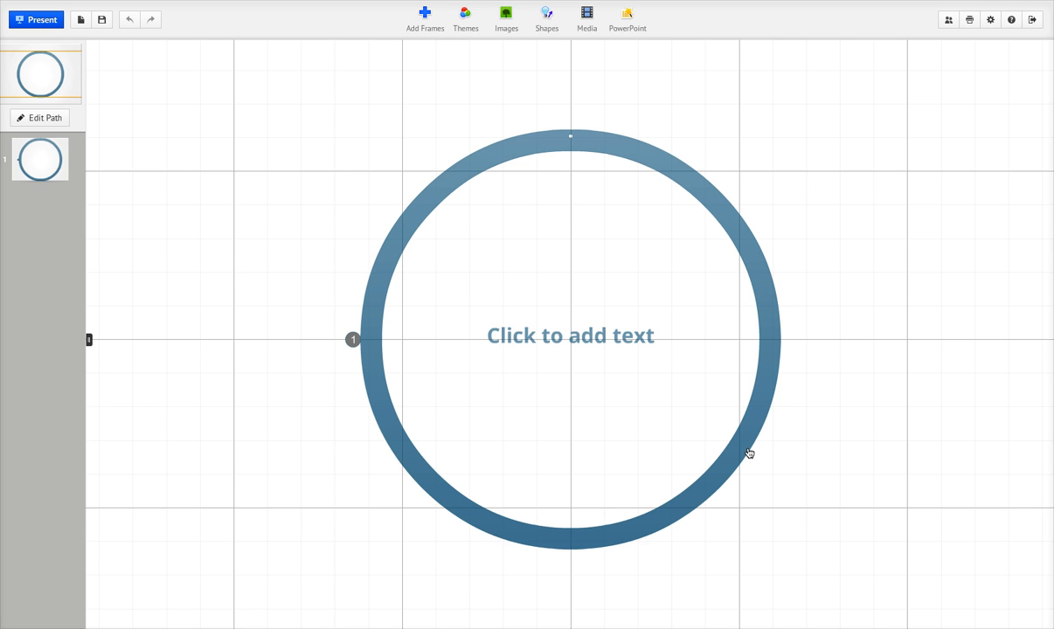
Draw a wide bracket frame on the empty canvas area above and to the left of the circle frame.
click(711, 453)
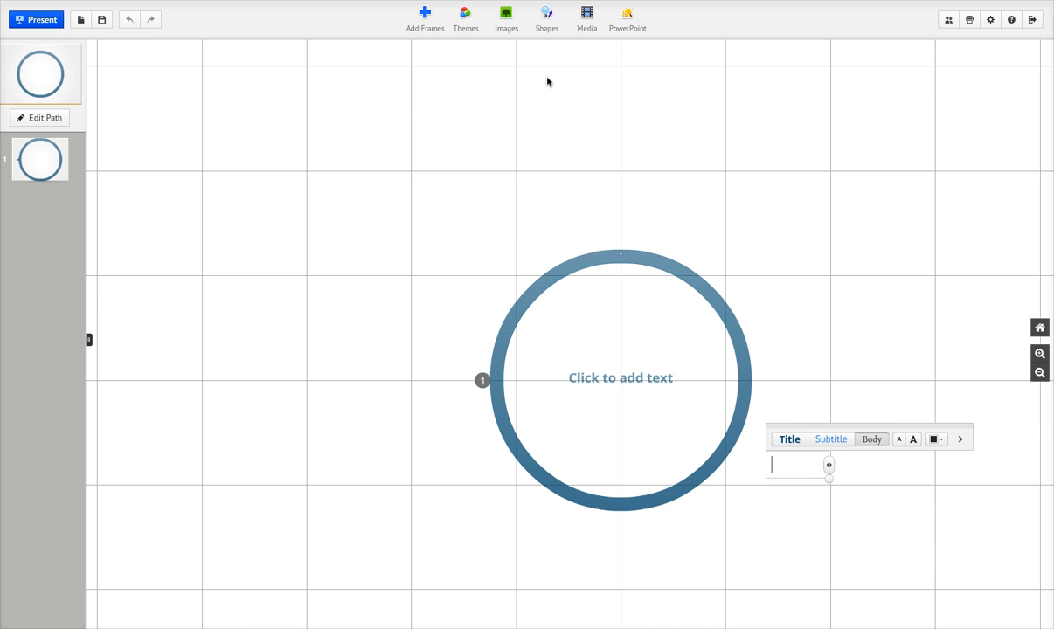
click(424, 18)
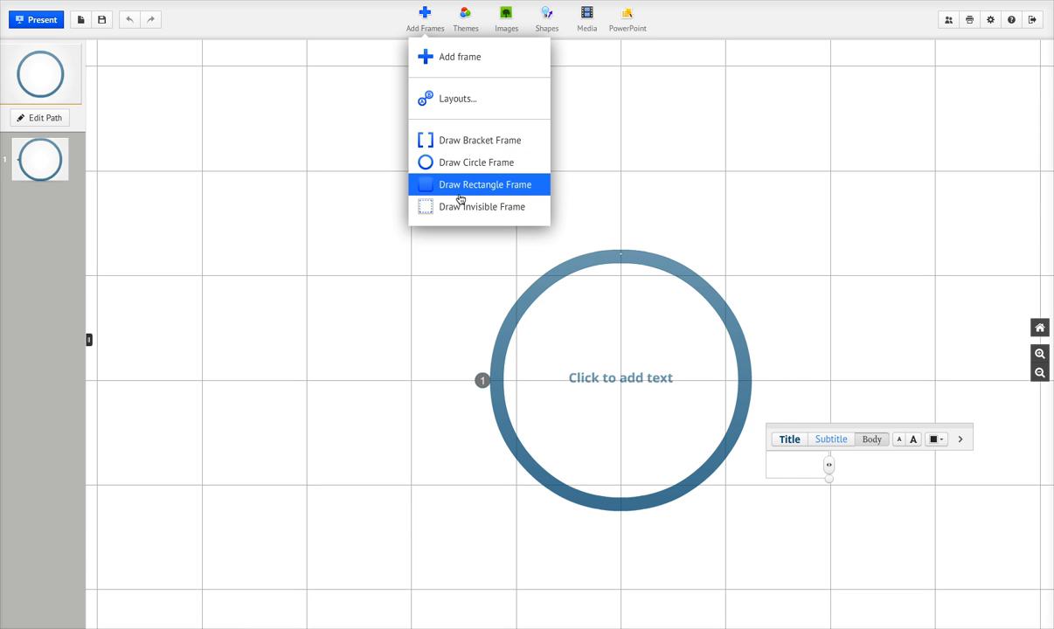
click(447, 141)
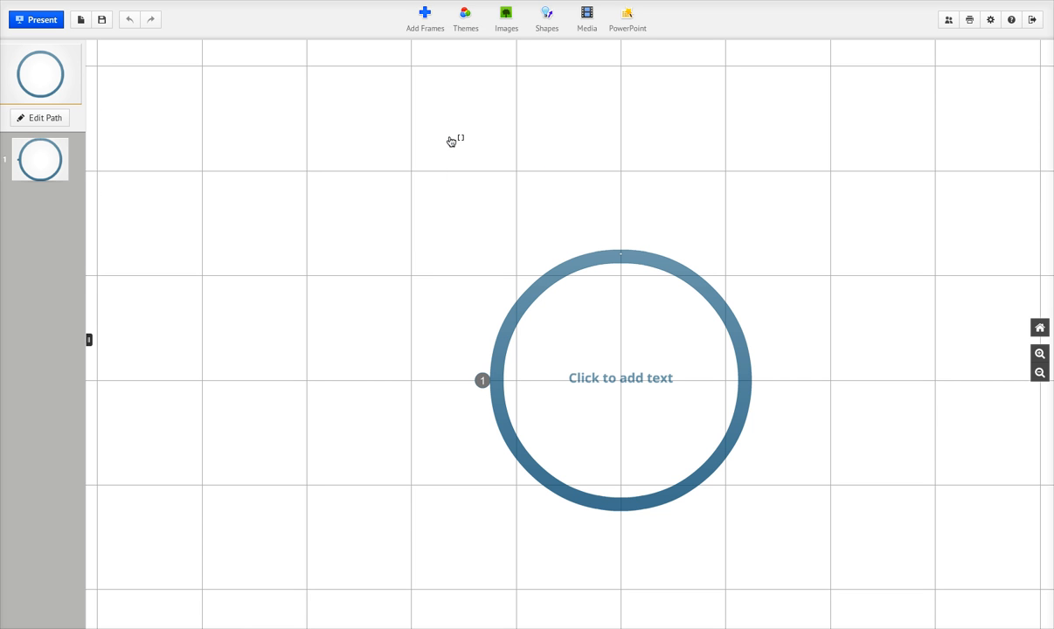
drag(184, 164, 428, 332)
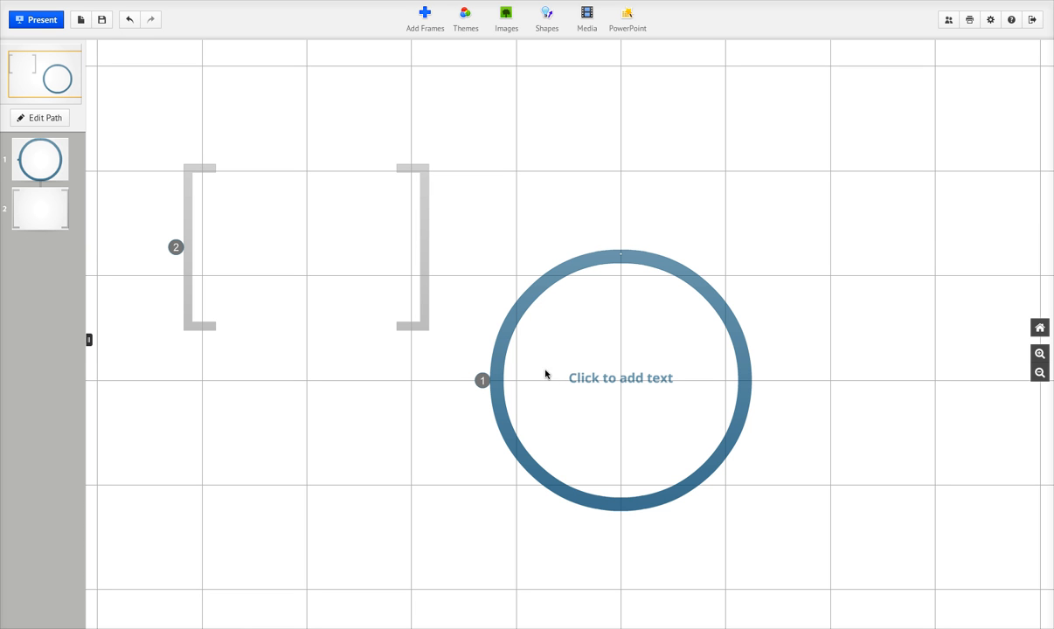
Draw a roughly square invisible frame on the canvas above and to the right of the circle frame.
click(413, 18)
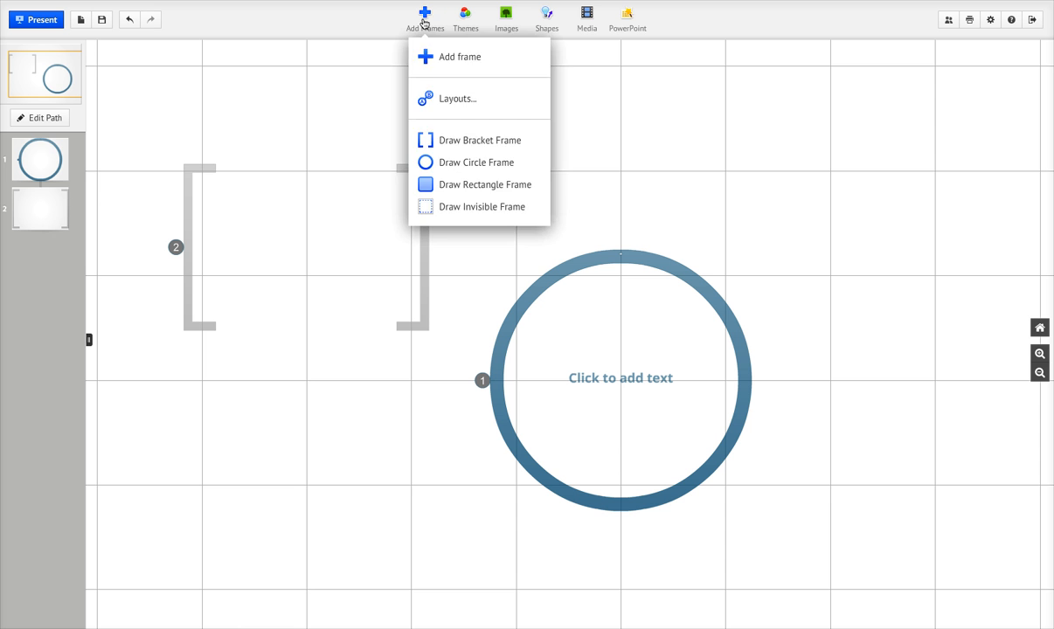
click(478, 207)
mouse_move(829, 114)
mouse_down()
mouse_move(928, 201)
mouse_move(976, 265)
mouse_up()
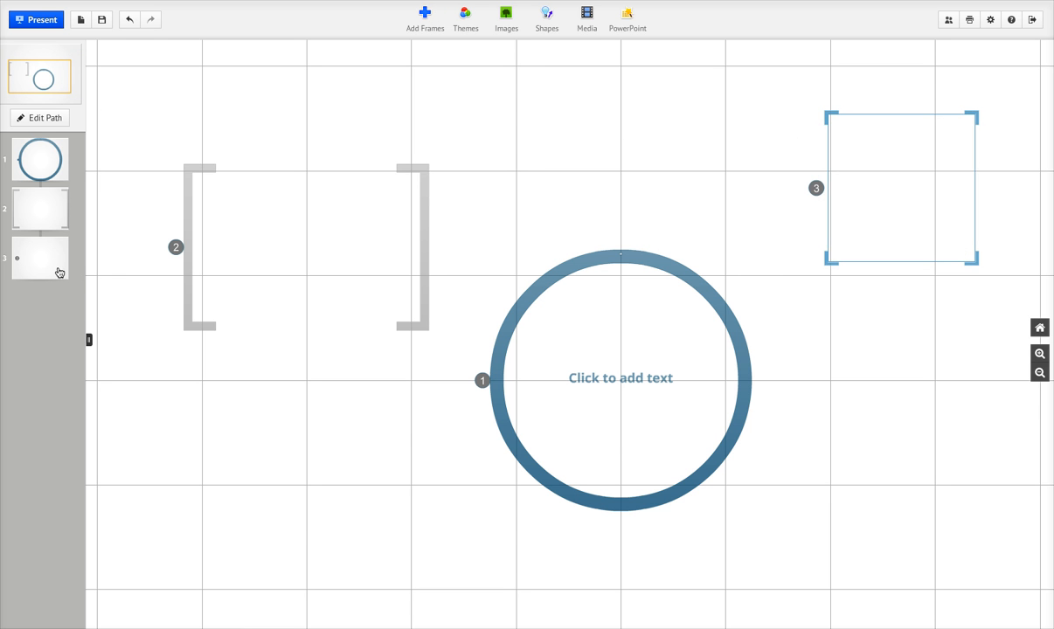
Step through the circle, bracket and invisible frames in the path to examine how the view moves between them.
click(45, 218)
click(42, 170)
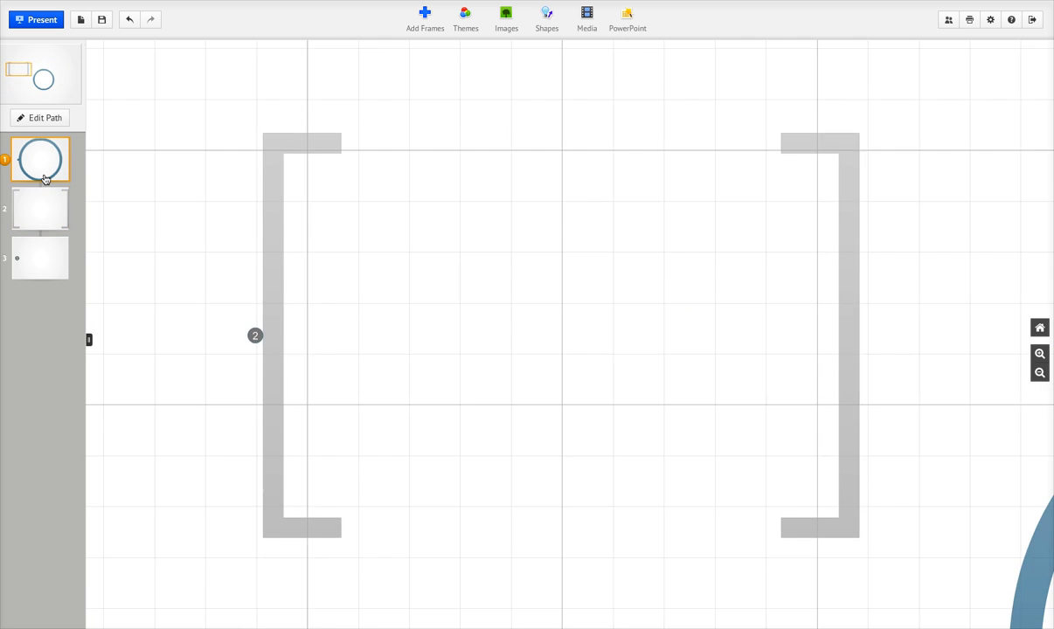
click(40, 210)
click(44, 265)
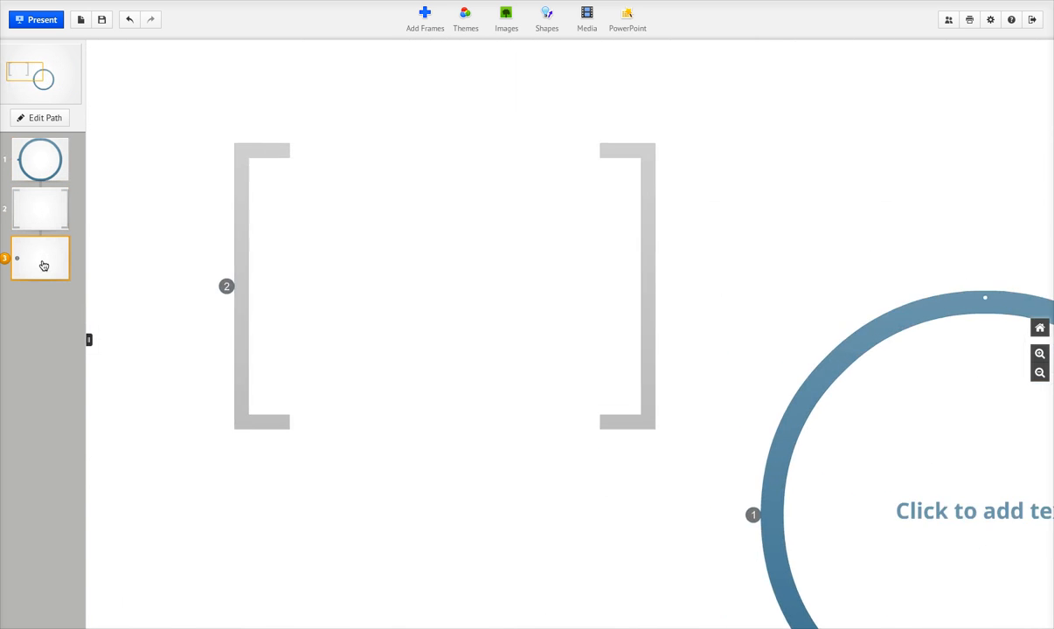
click(40, 162)
scroll(558, 399, down, 5)
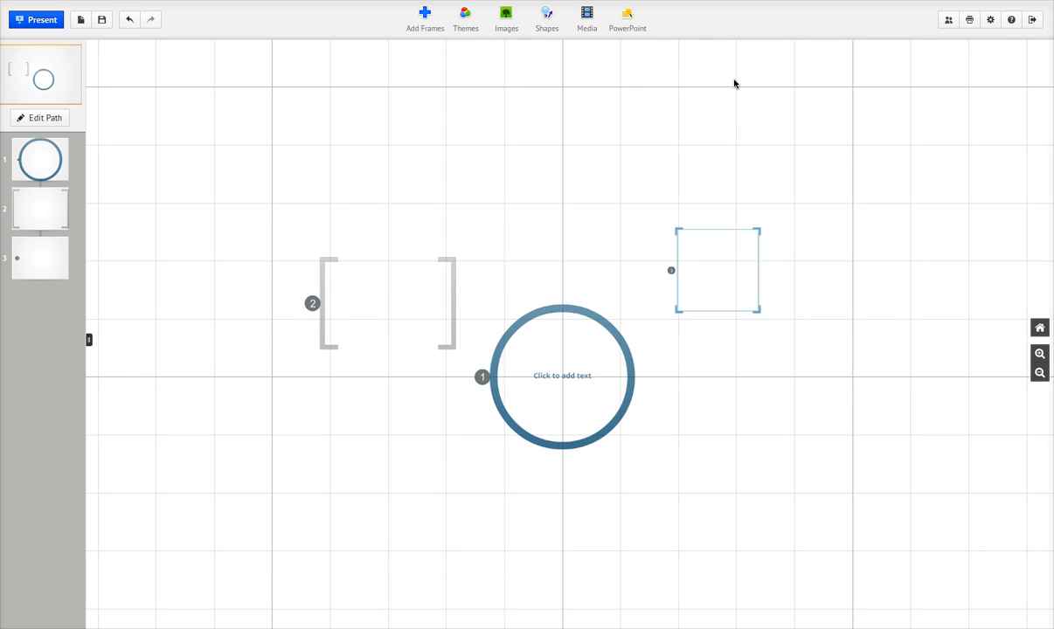
Try the Orange theme on the presentation and apply the Coffee theme instead.
click(466, 17)
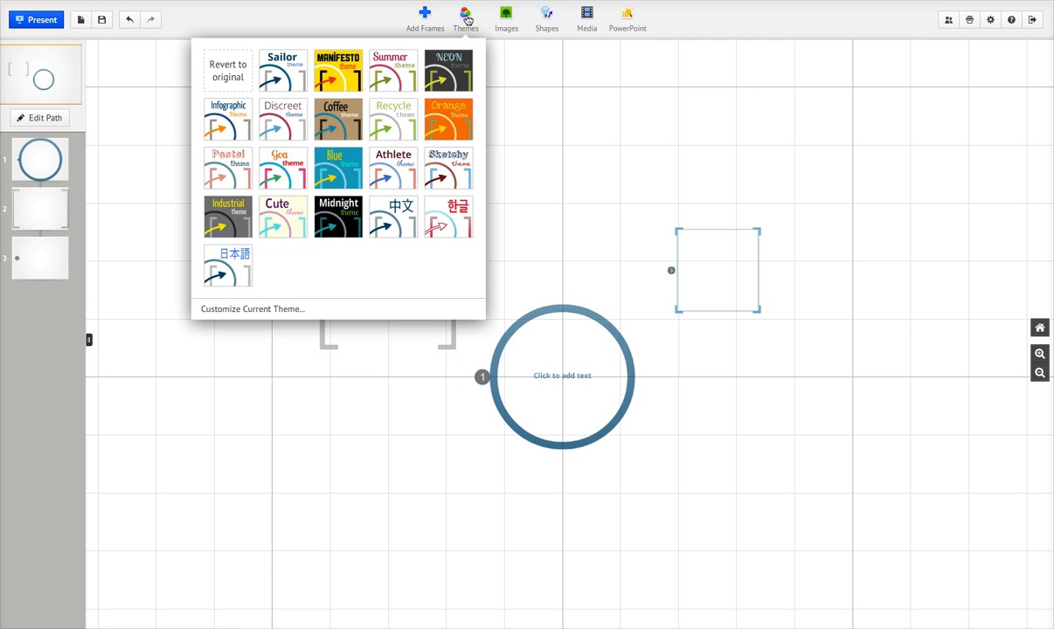
click(458, 118)
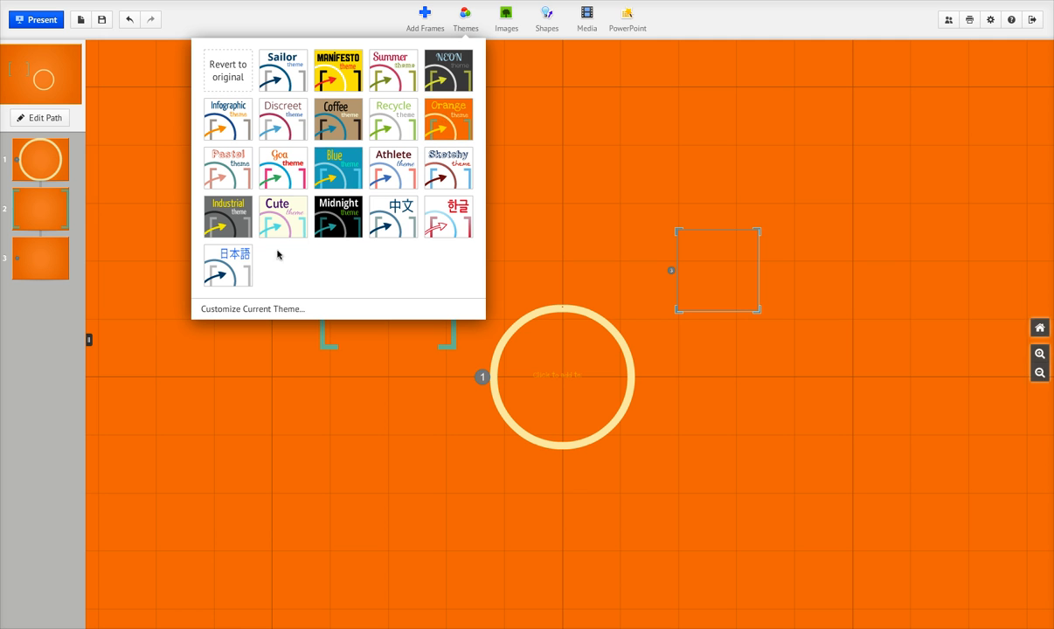
click(337, 118)
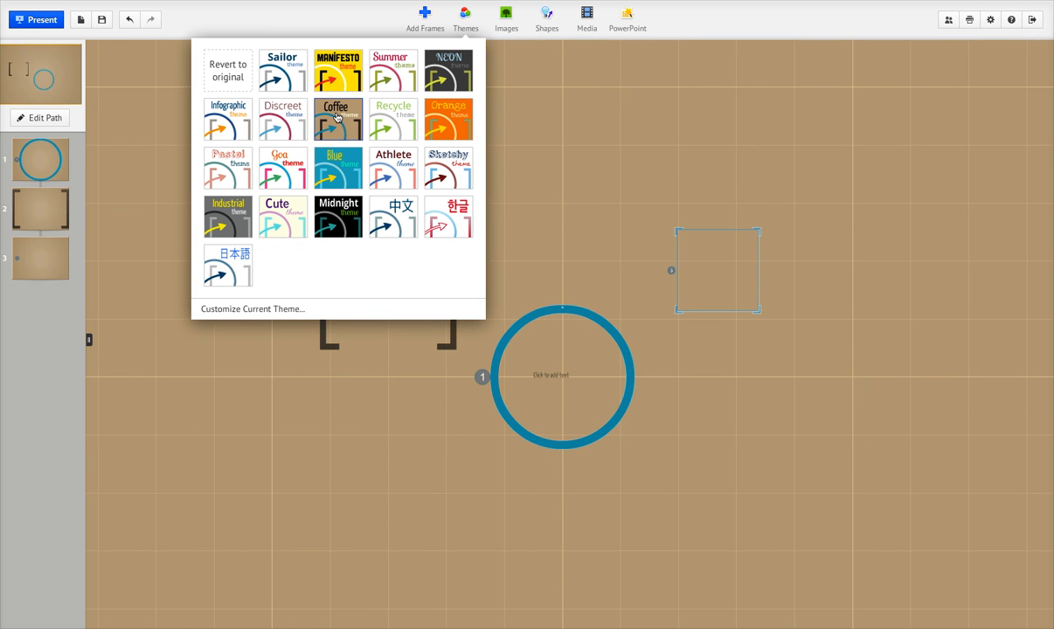
click(464, 21)
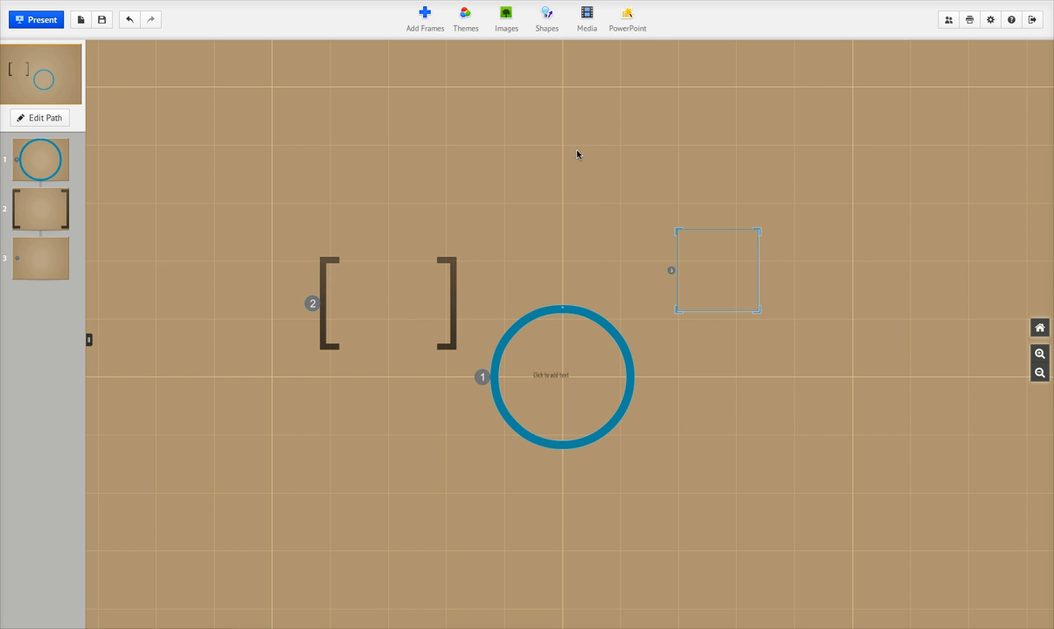
scroll(705, 250, down, 2)
scroll(706, 251, up, 2)
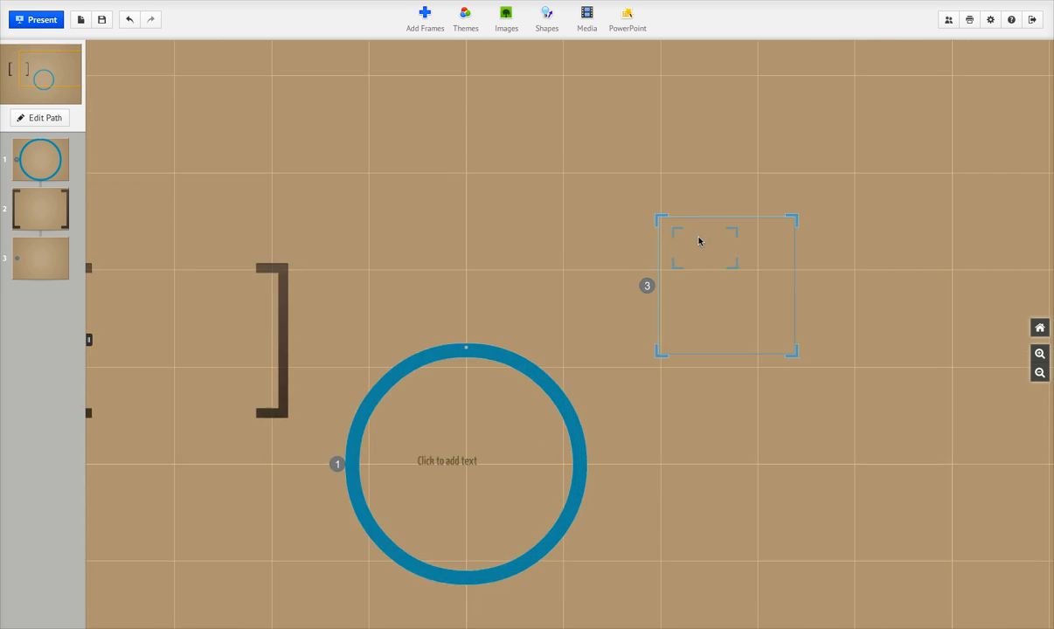
scroll(509, 101, up, 2)
scroll(509, 101, down, 3)
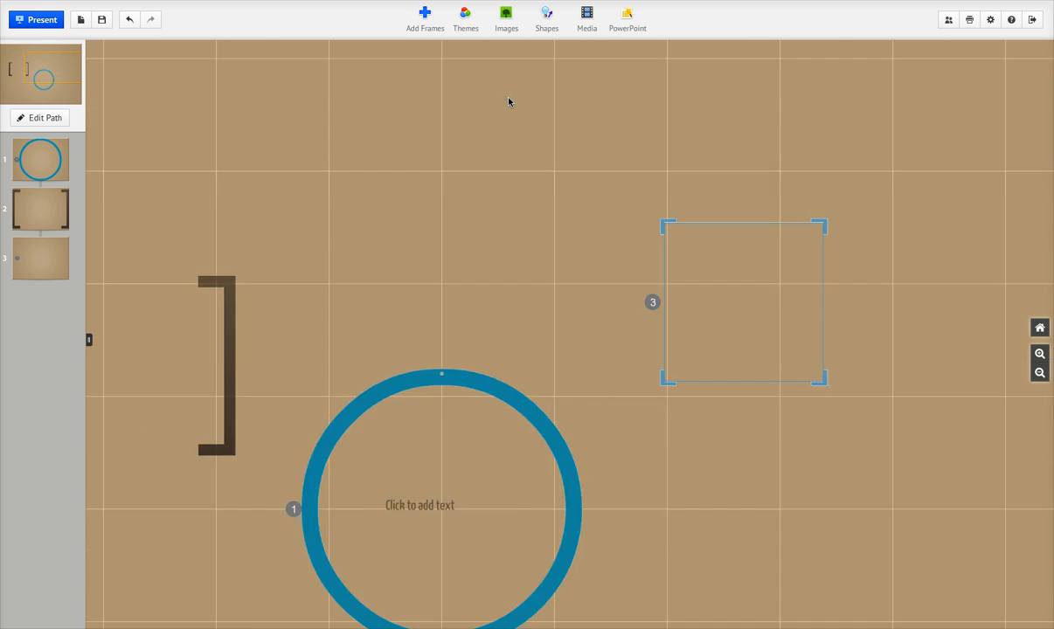
Search Google Images for "first marvel comic cover" to insert an image into the presentation.
scroll(507, 104, down, 2)
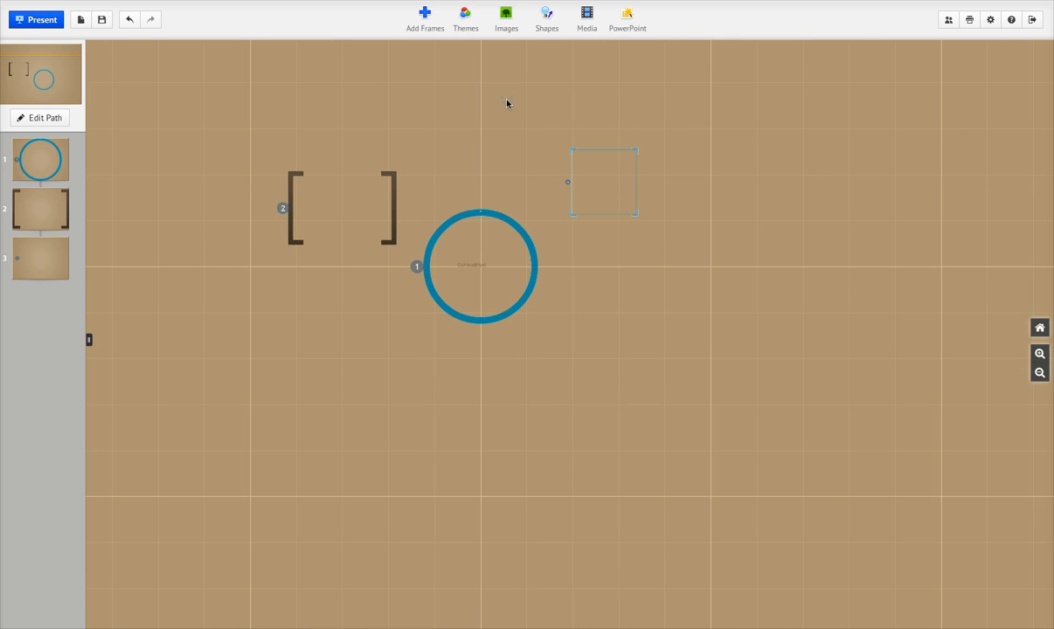
click(504, 21)
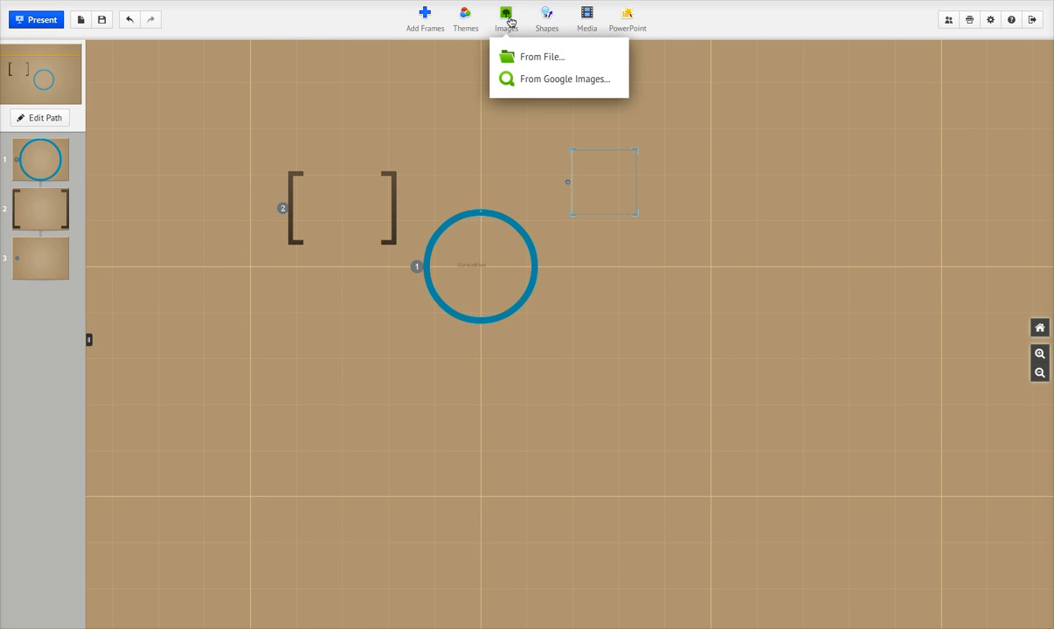
click(561, 79)
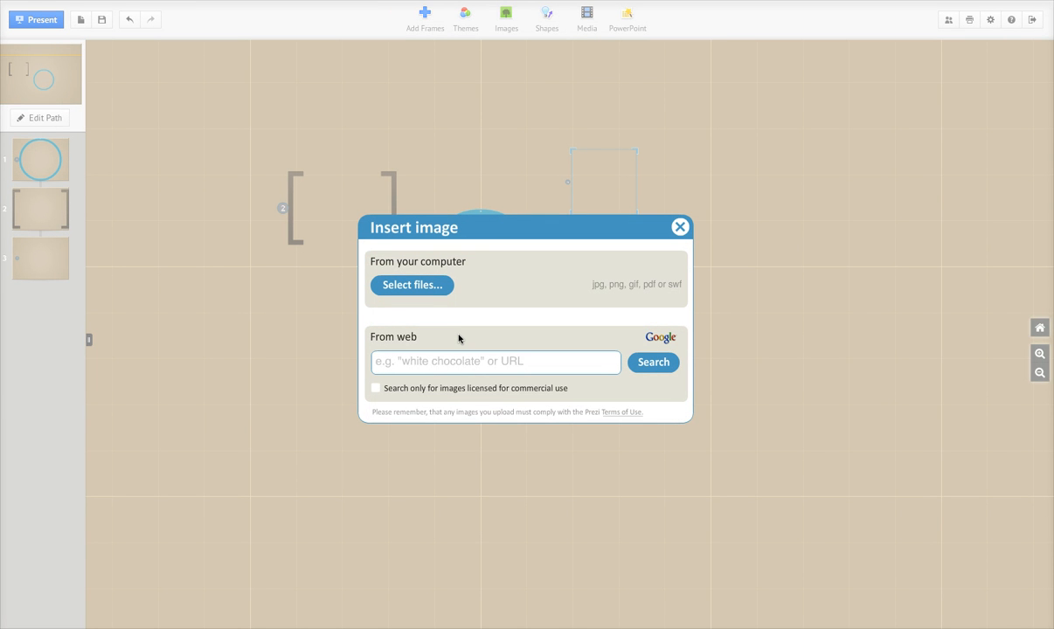
text(first ma)
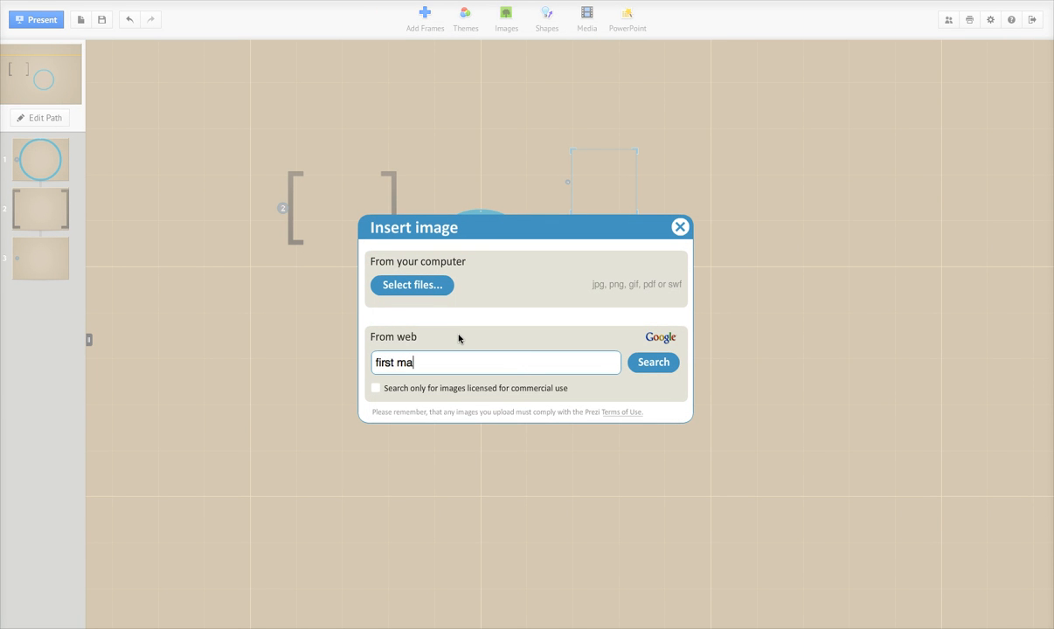
text(rvel comic cover)
key(Return)
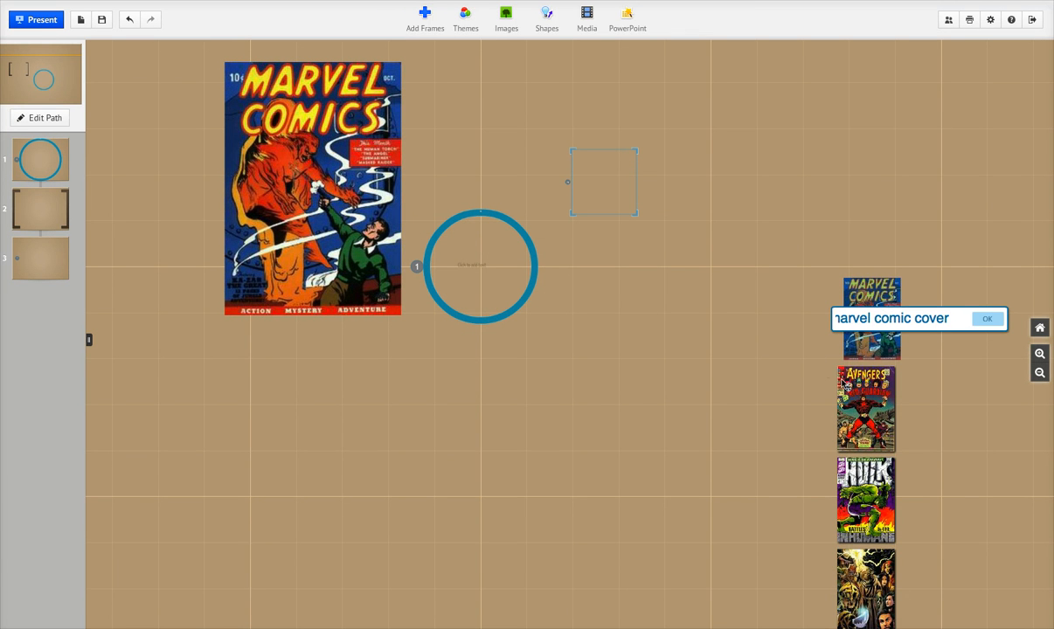
Insert the Marvel Comics cover with the Human Torch from the image results and move it below and right of the invisible frame.
scroll(831, 387, down, 5)
scroll(830, 387, up, 8)
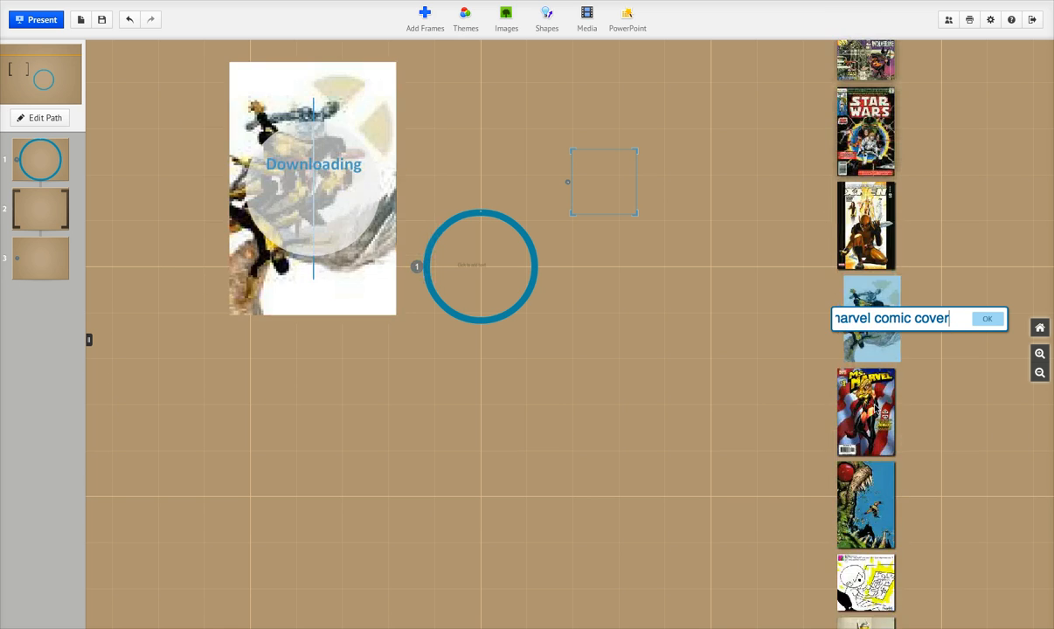
scroll(865, 446, down, 8)
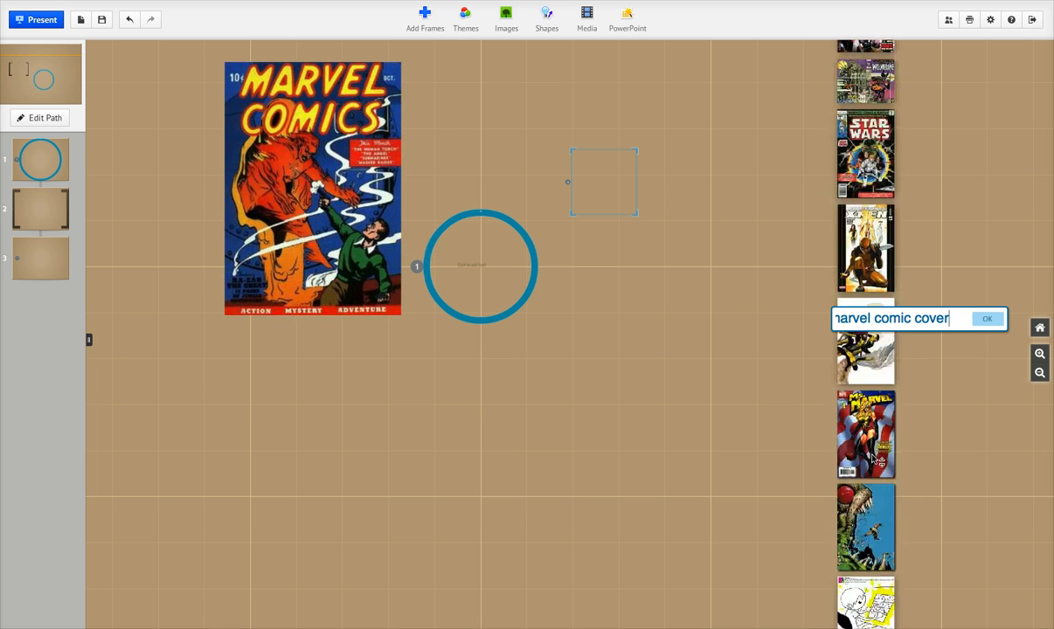
scroll(870, 455, up, 8)
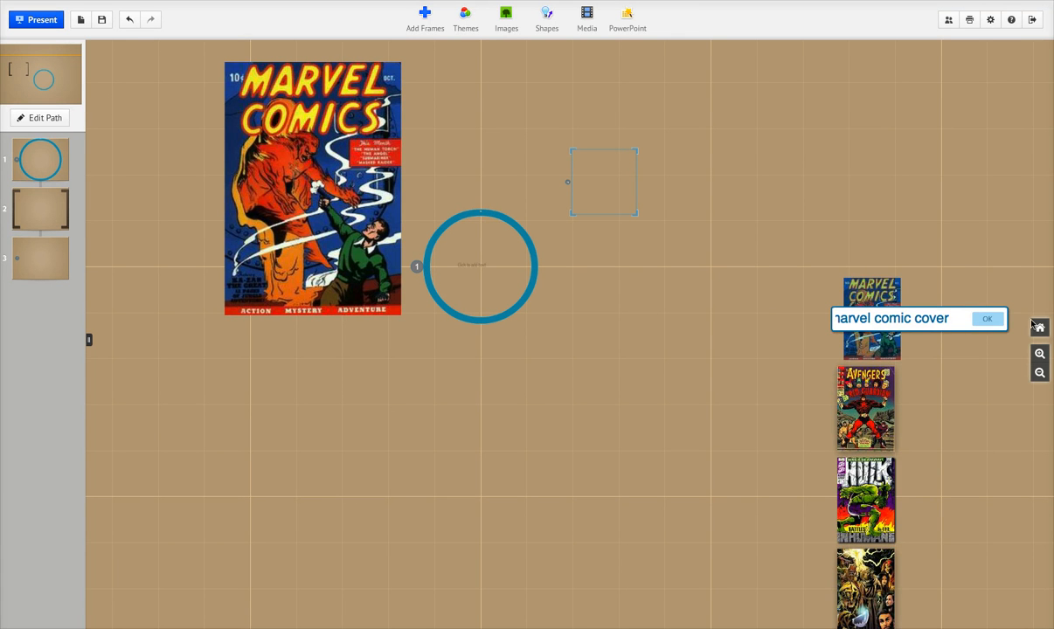
click(988, 320)
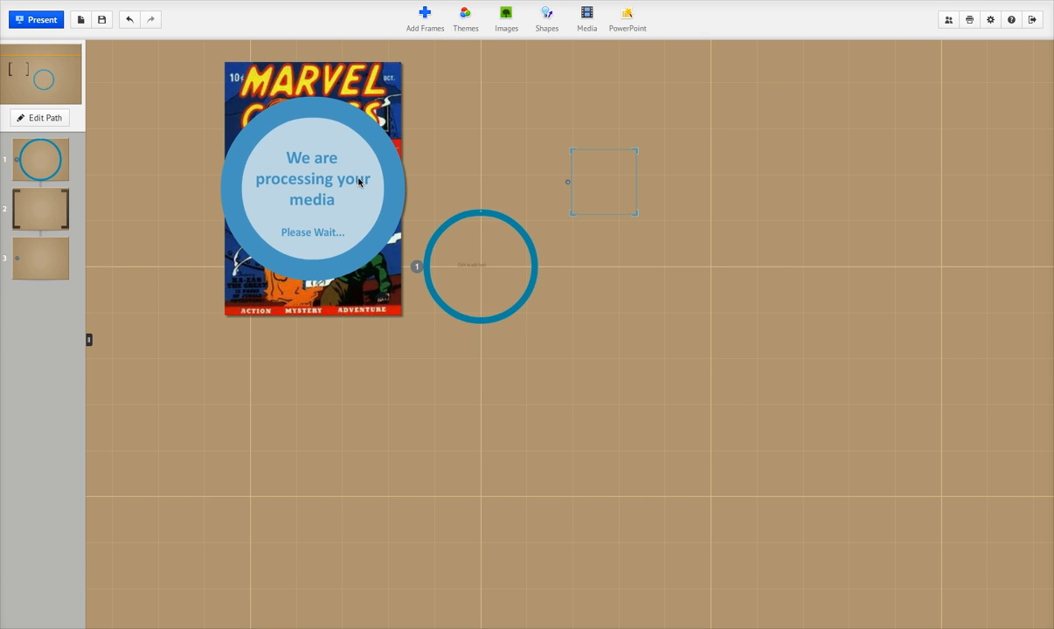
drag(326, 163, 826, 346)
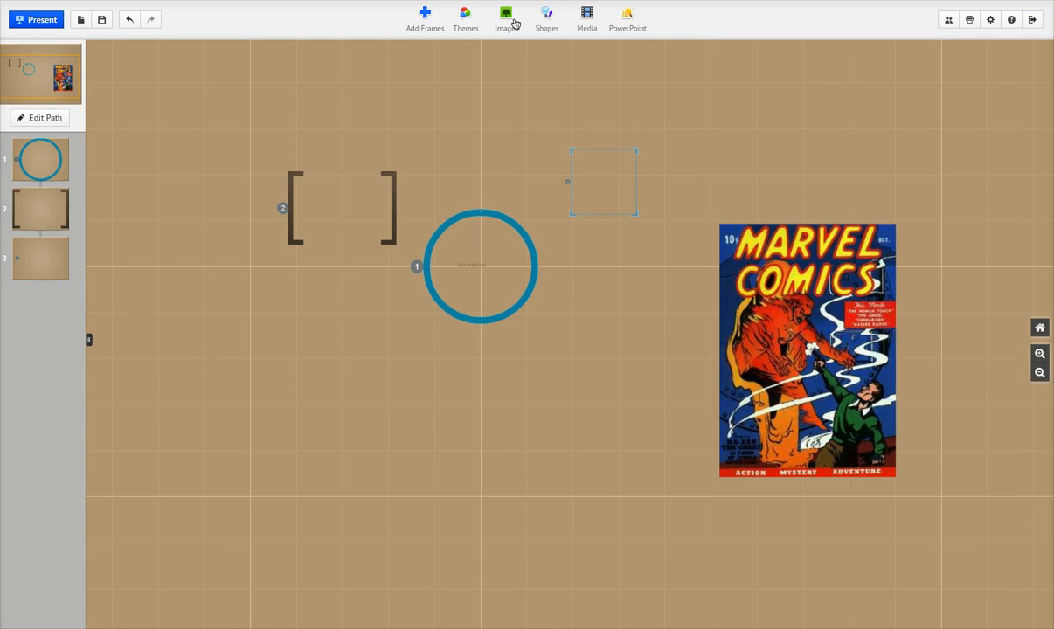
Draw an arrow pointing at the comic cover from the area below the circle frame and bend it upward into an arc.
click(547, 17)
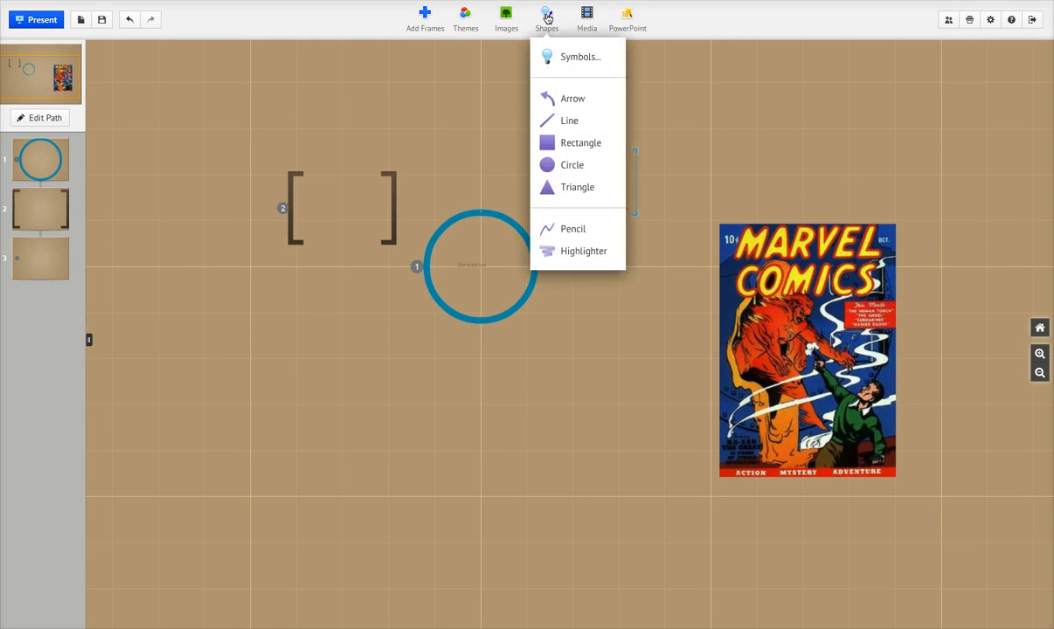
click(568, 97)
mouse_move(514, 458)
mouse_down()
mouse_move(677, 348)
mouse_move(704, 346)
mouse_up()
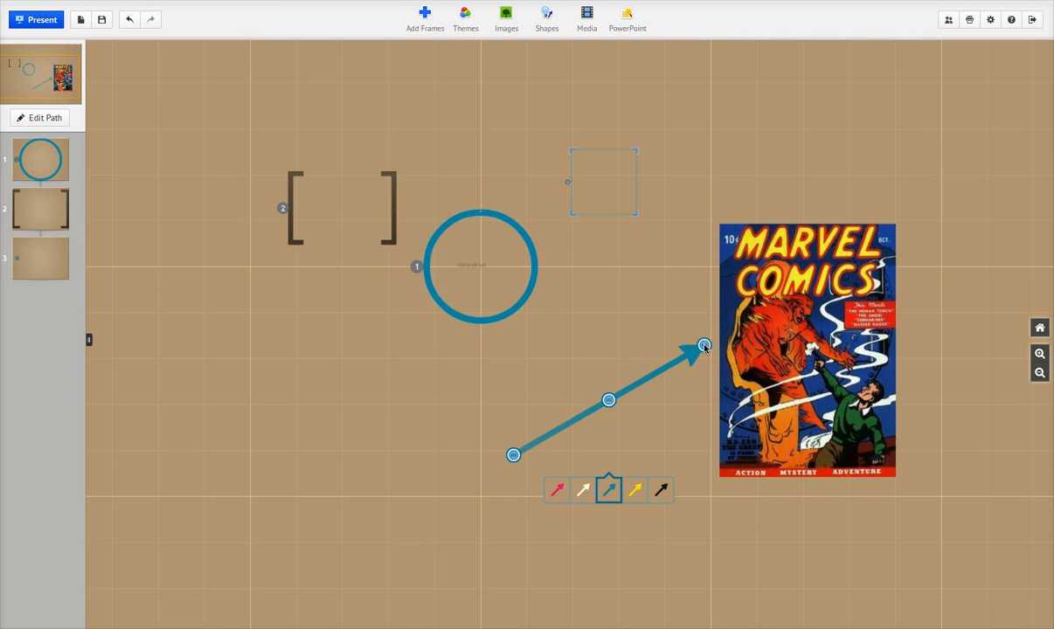
drag(609, 399, 587, 361)
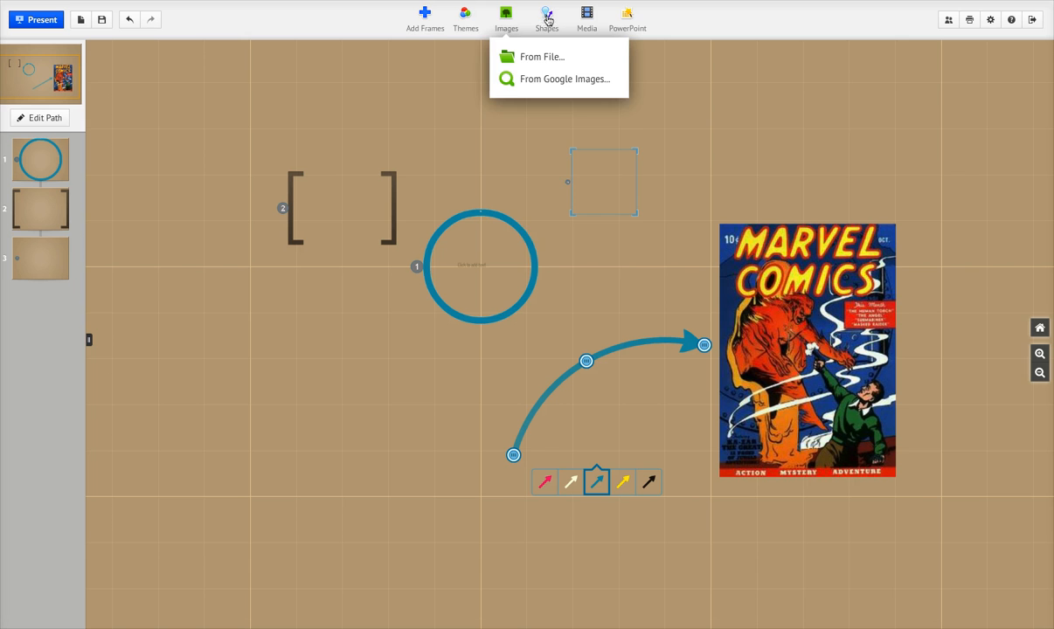
Draw a long wavy freehand Pencil line across the canvas, below the bracket and circle frames to just under the comic cover.
mouse_move(546, 23)
click(573, 228)
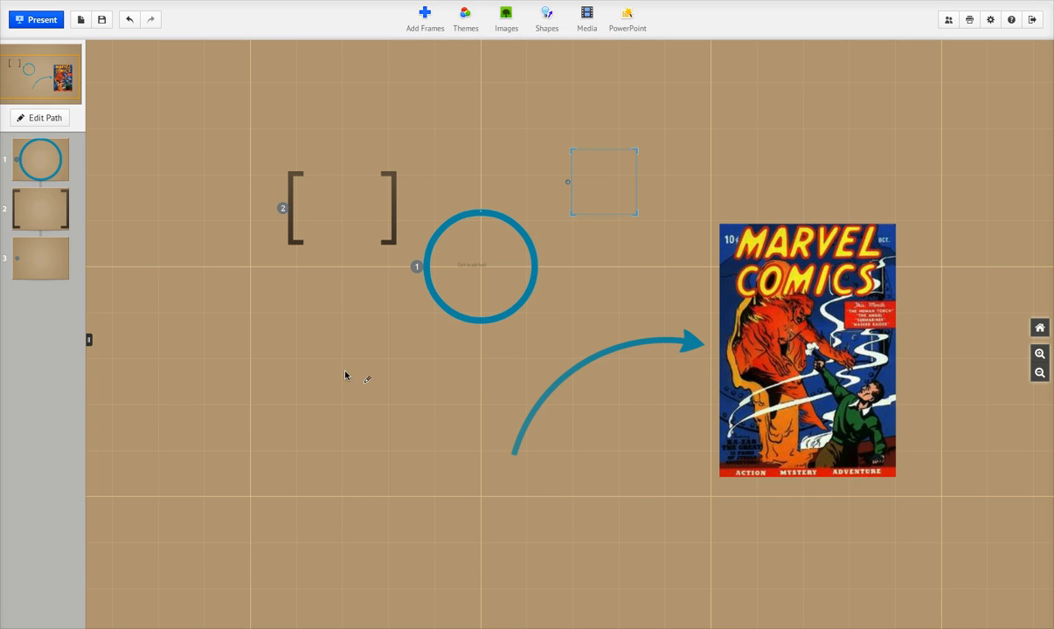
mouse_move(231, 396)
mouse_down()
mouse_move(411, 541)
mouse_move(673, 468)
mouse_move(735, 531)
mouse_up()
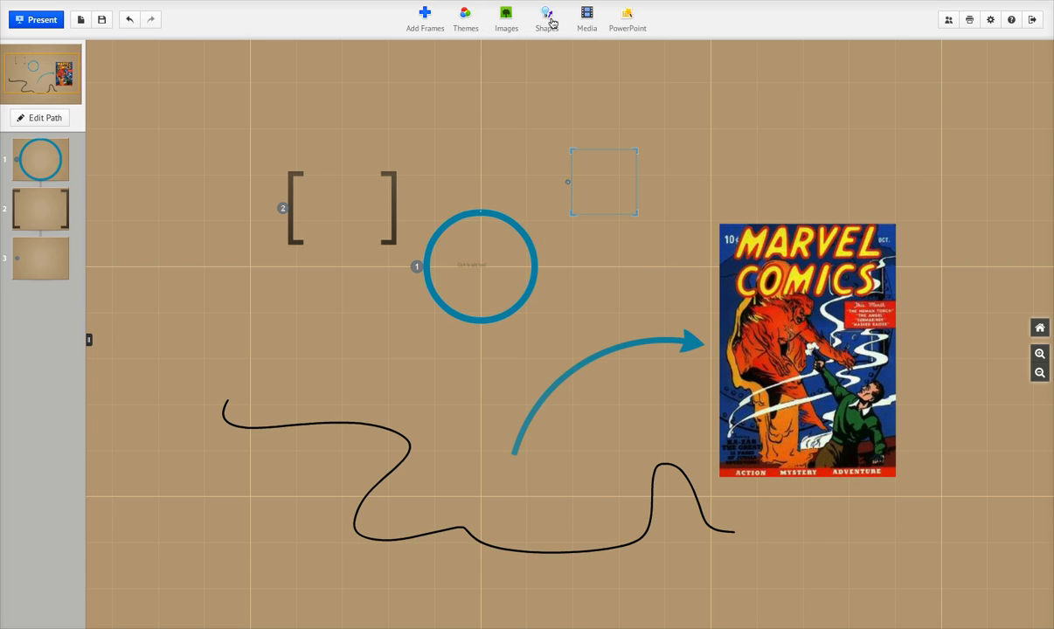
mouse_move(588, 25)
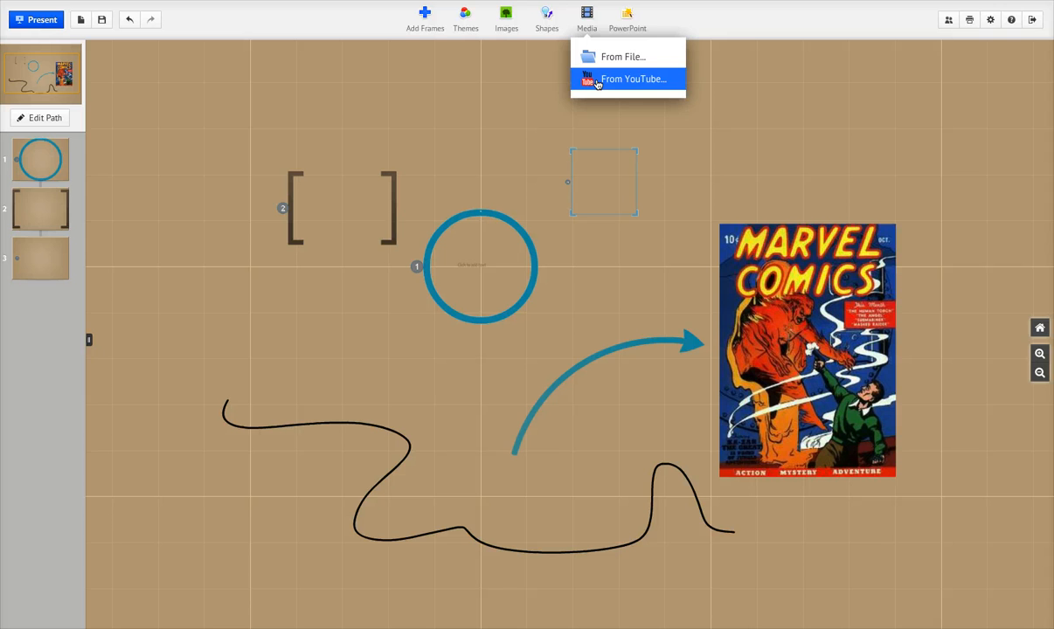
click(591, 60)
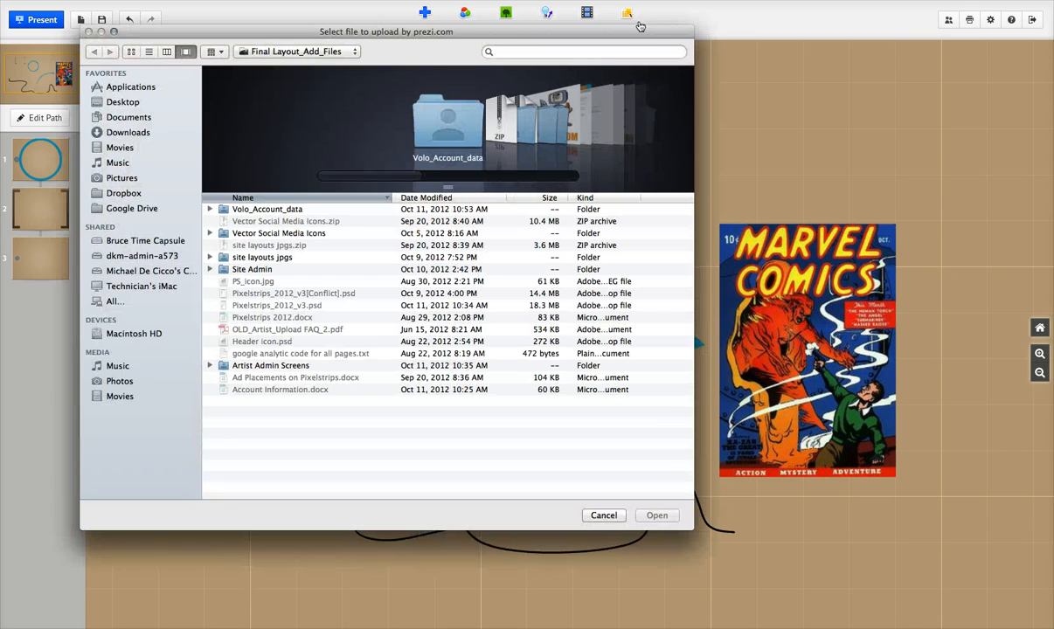
click(604, 516)
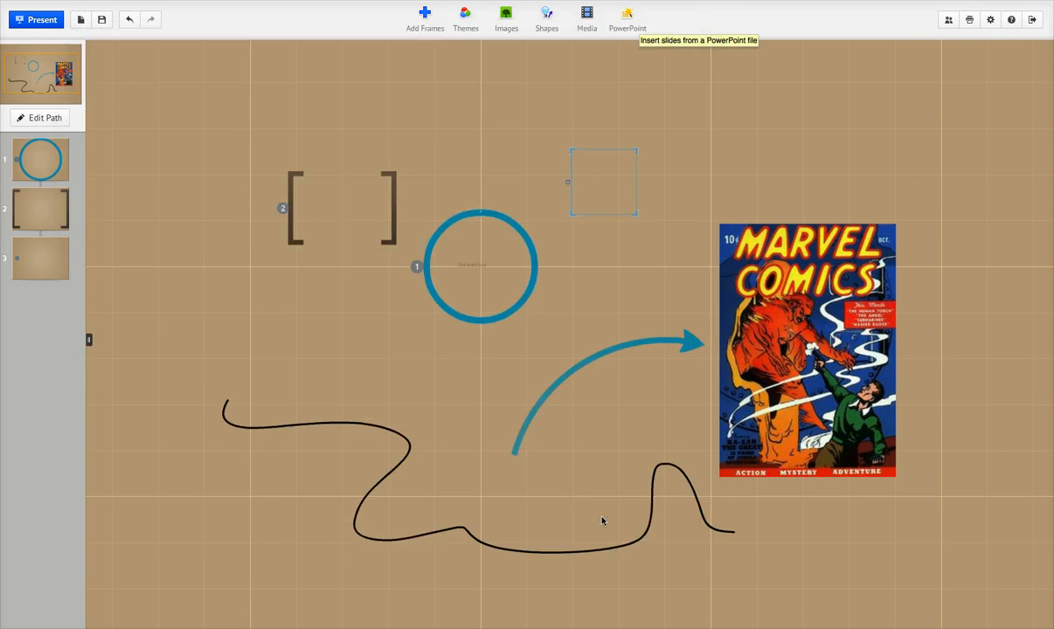
Review the options for presenting online, inviting others to edit and sharing the prezi.
click(950, 21)
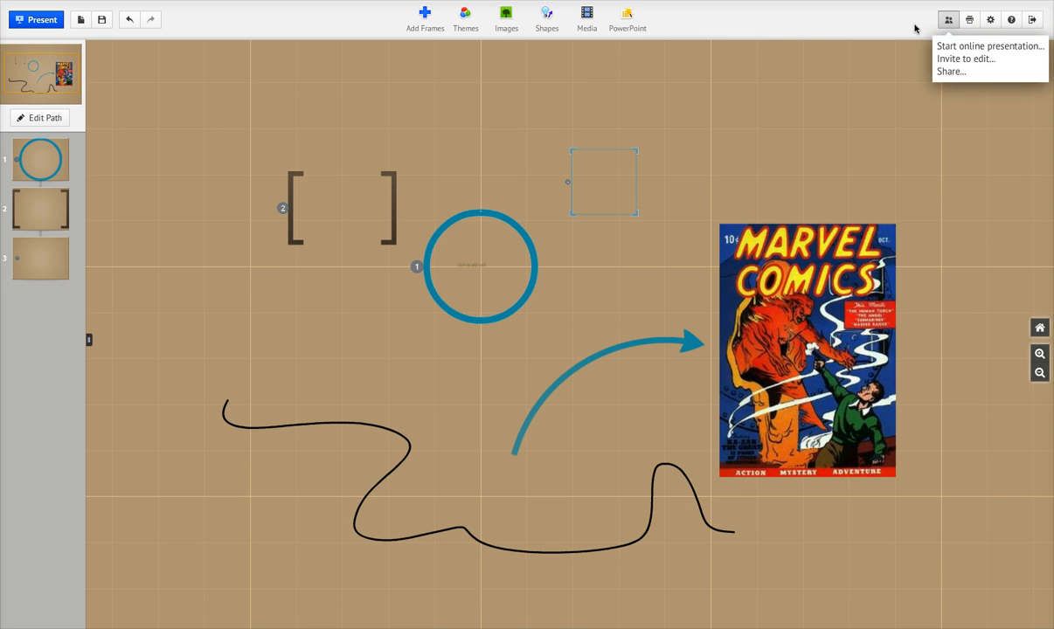
click(951, 23)
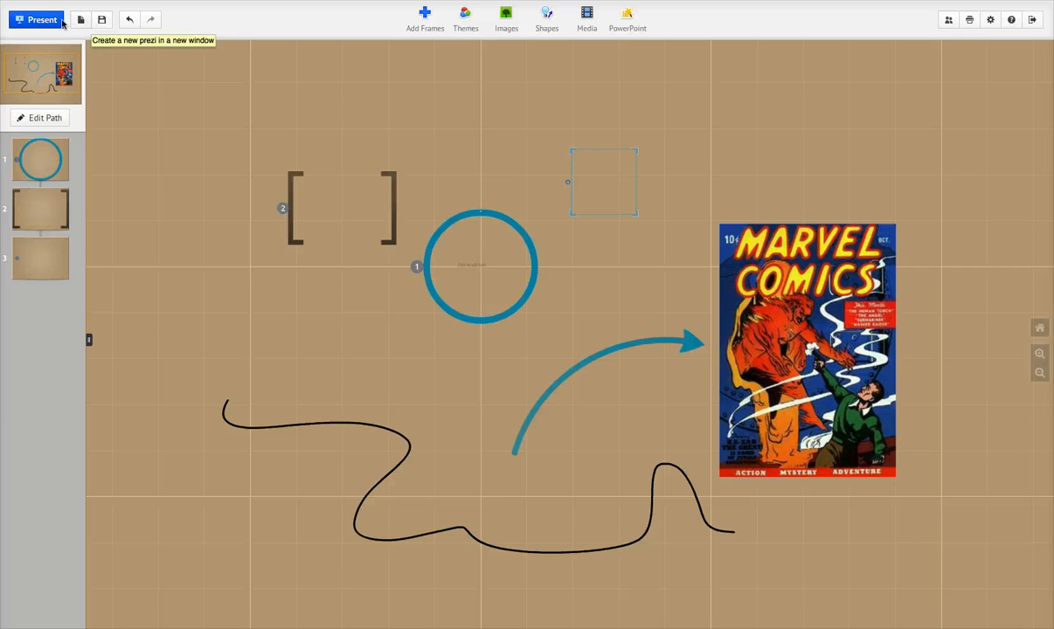
Preview the circle frame in full-screen present mode, then return to the editing canvas with the frames and comic cover in view.
click(45, 20)
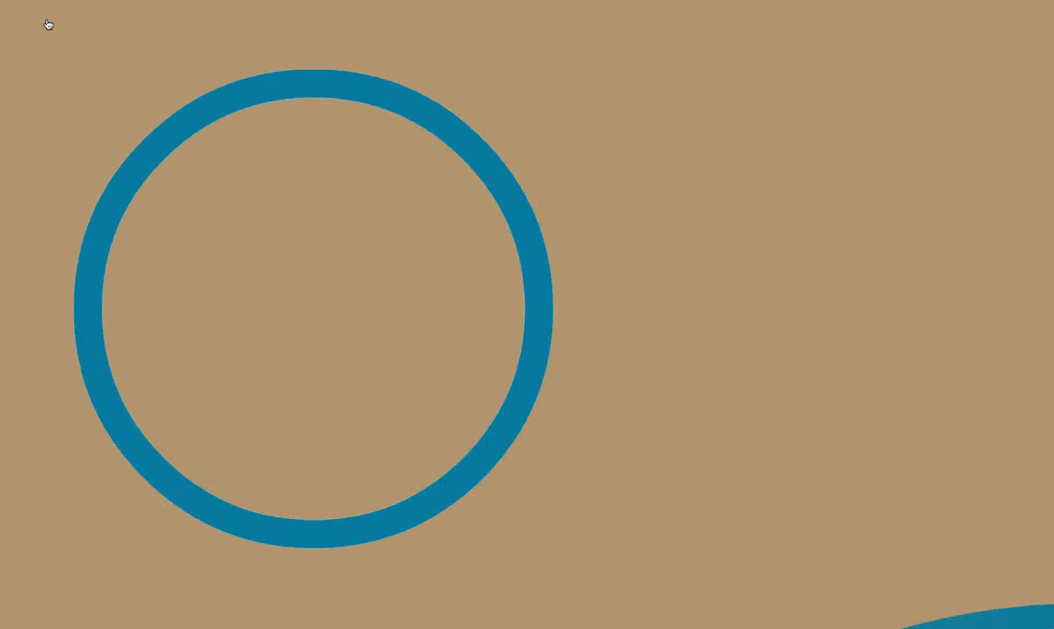
scroll(245, 195, down, 5)
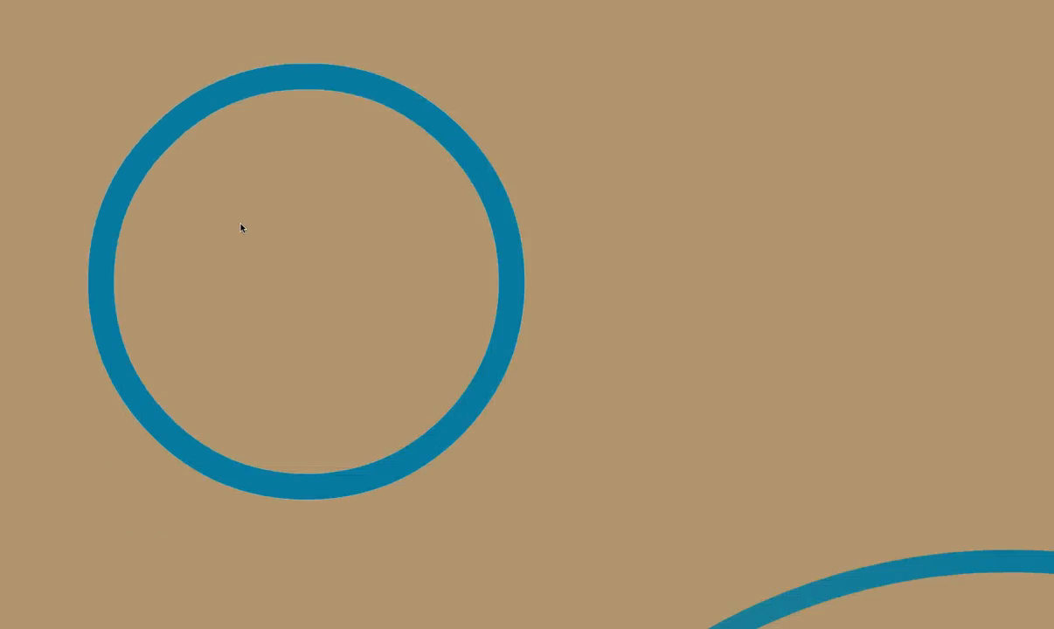
scroll(240, 233, up, 3)
scroll(242, 236, up, 2)
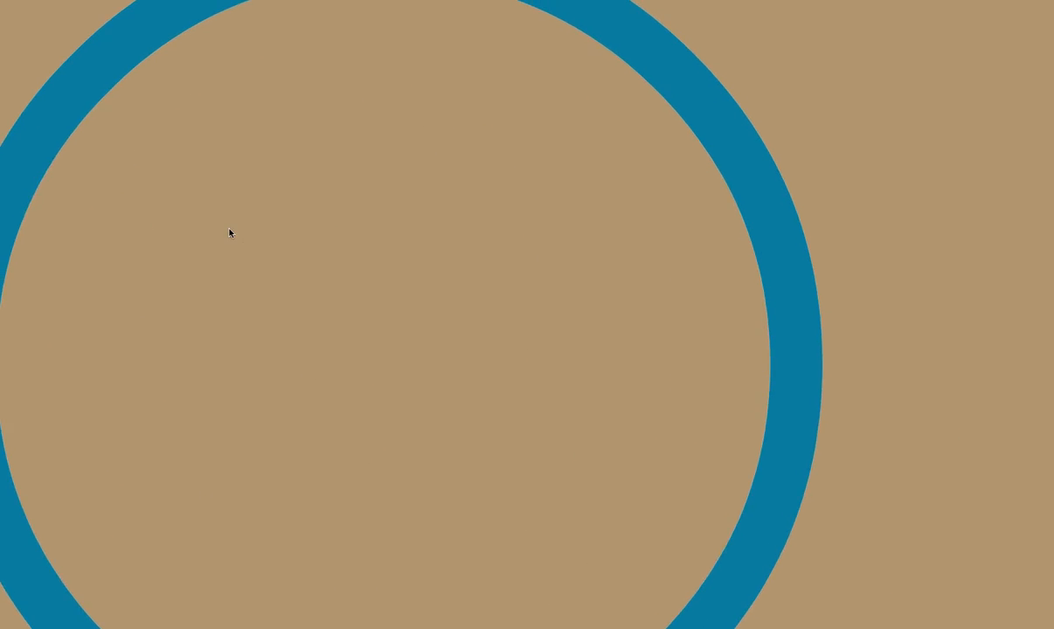
key(Escape)
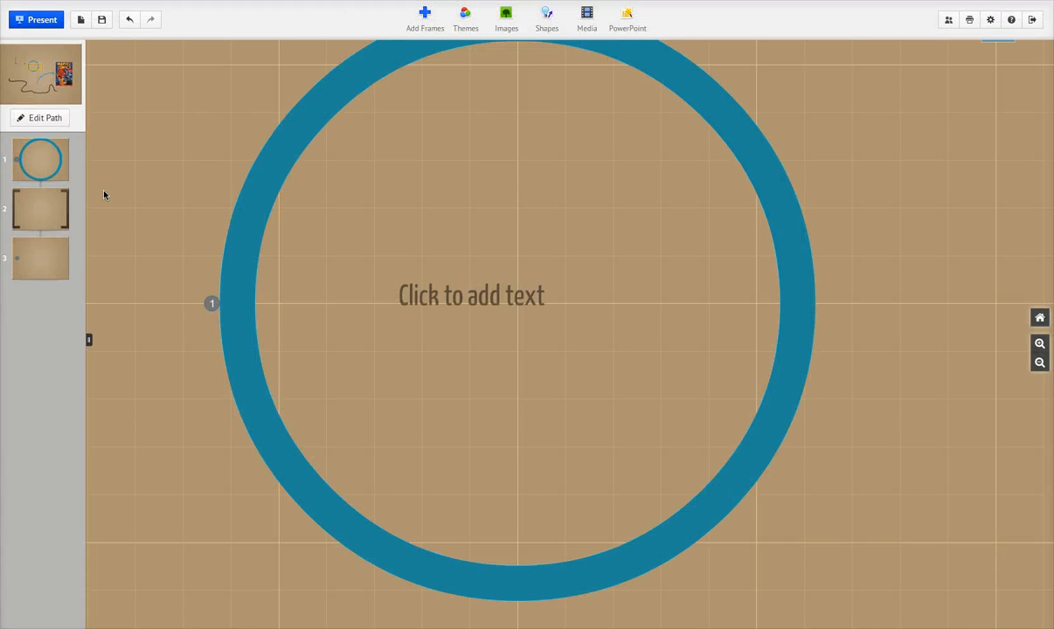
scroll(211, 212, down, 5)
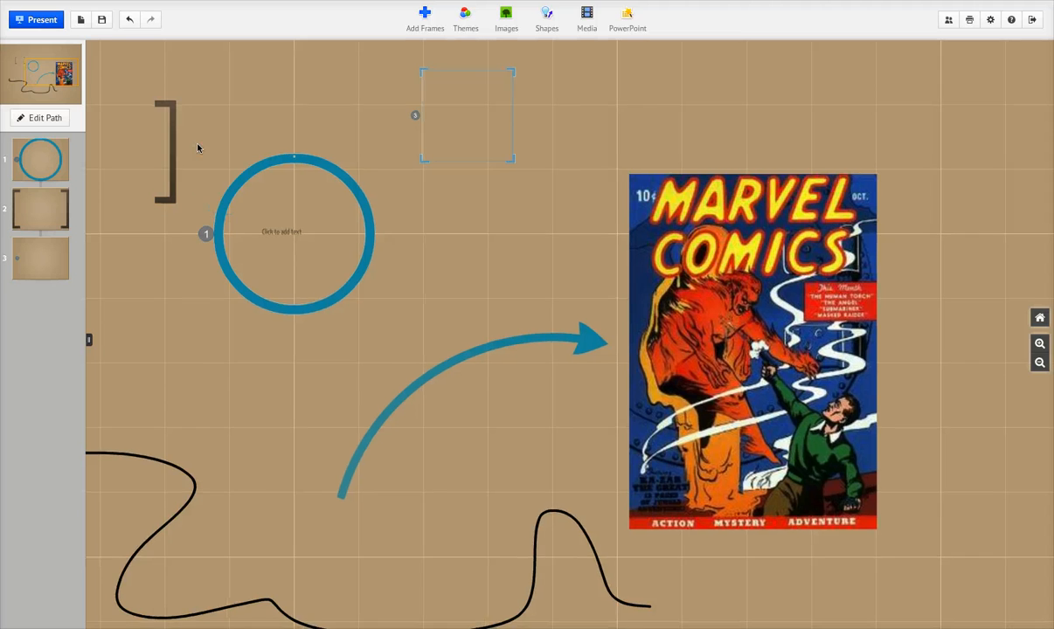
drag(199, 147, 259, 210)
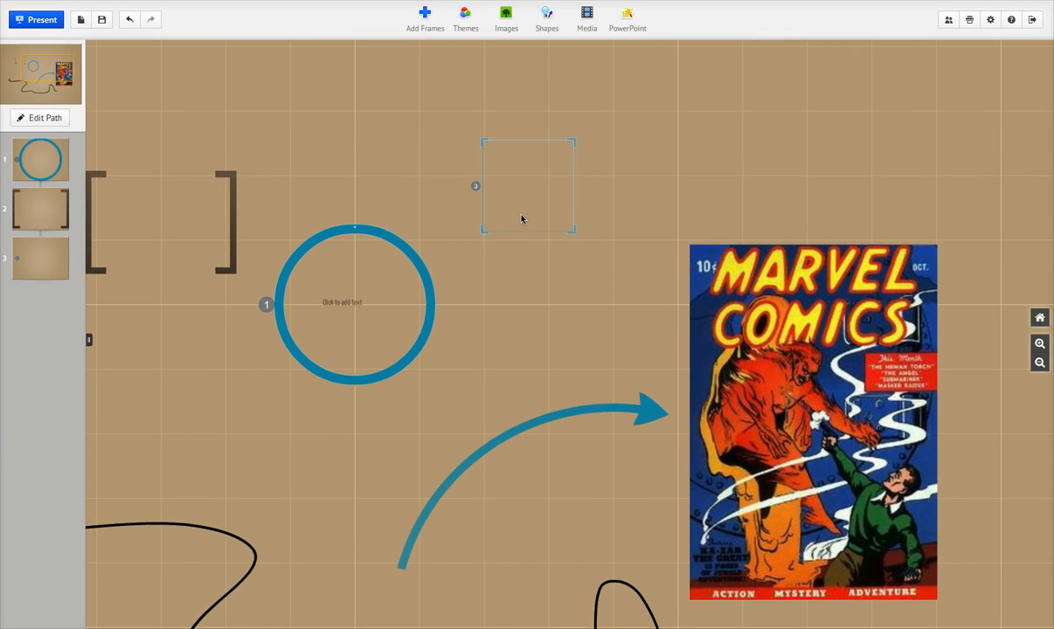